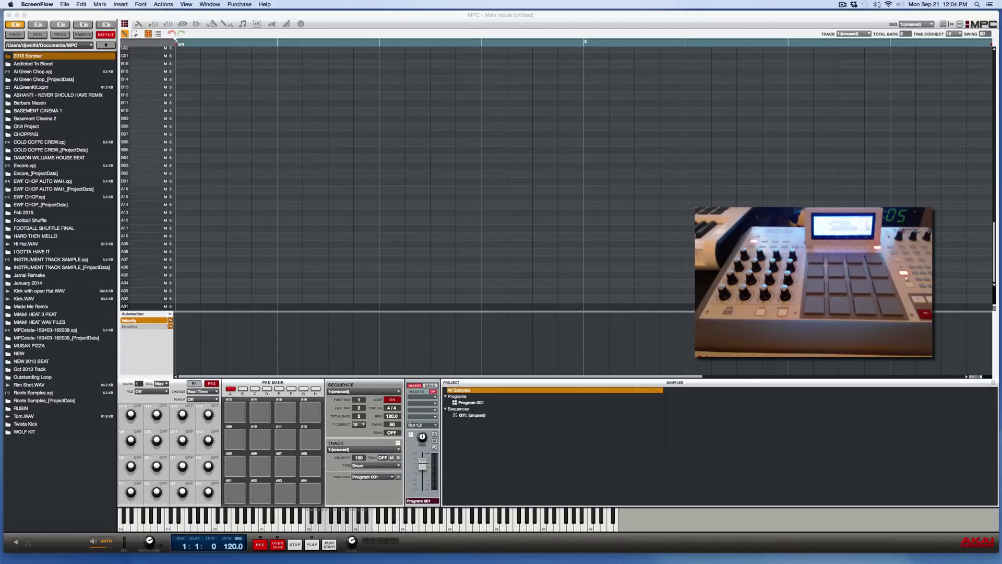
Import the Once Upon A Time - Ballad Theme WAV and open it in Sample Edit.
drag(868, 433, 725, 420)
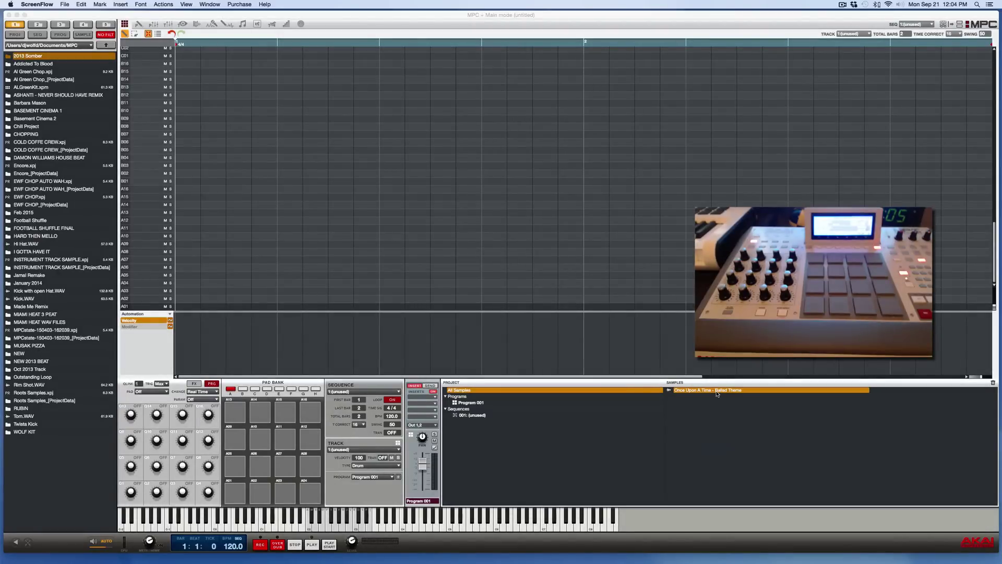
double_click(716, 394)
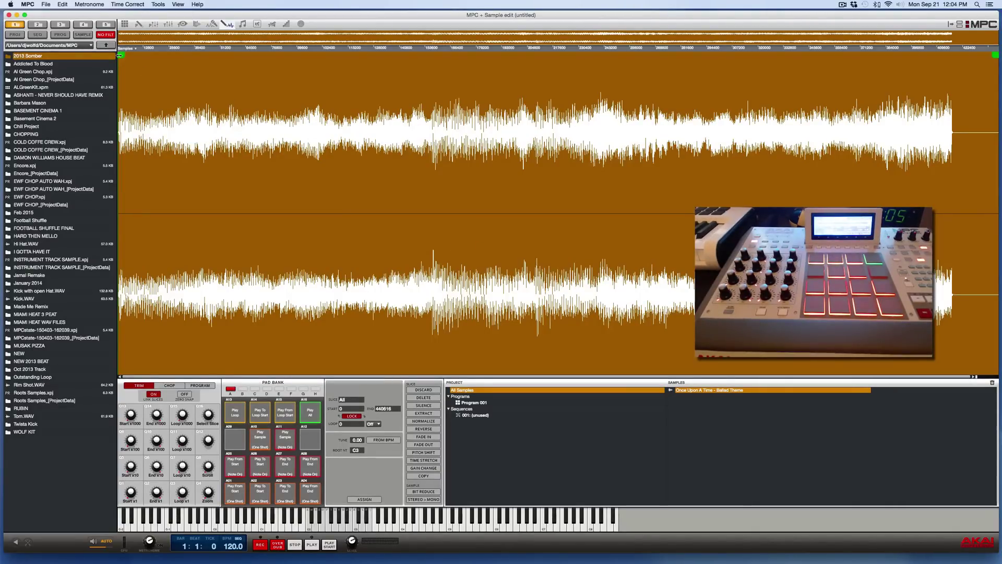
mouse_move(120, 55)
mouse_down()
mouse_move(140, 54)
mouse_move(121, 54)
mouse_up()
Move the End marker earlier and discard the trailing audio, leaving the end at 416962.
mouse_move(995, 58)
mouse_down()
mouse_move(934, 58)
mouse_move(995, 59)
mouse_up()
drag(995, 58, 948, 61)
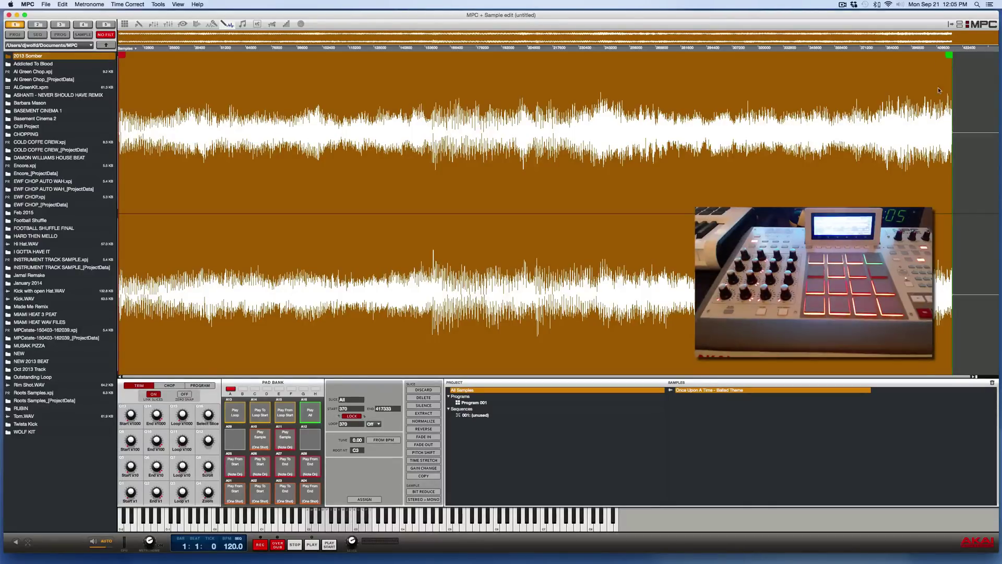
click(412, 390)
click(562, 320)
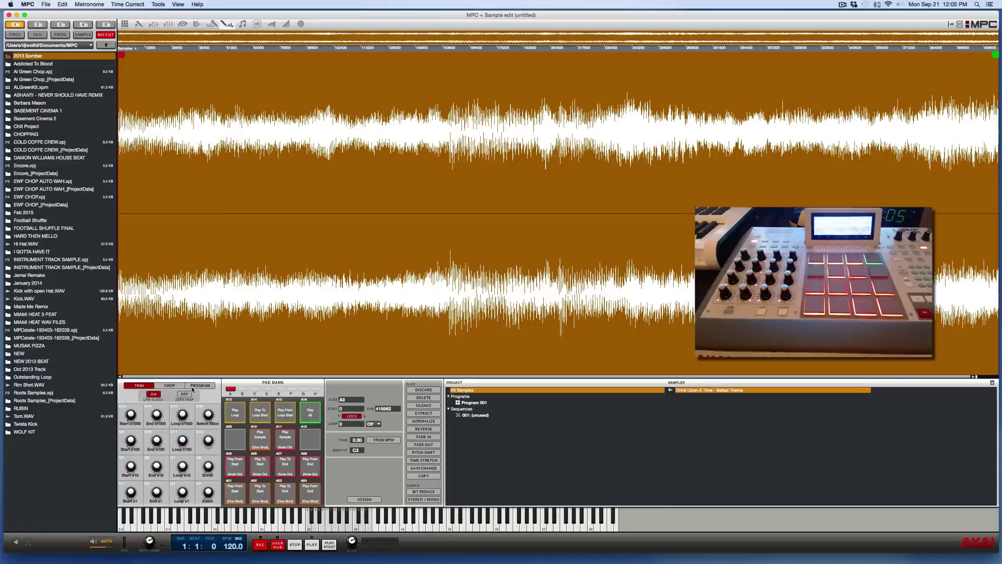
Set the Chop mode to Regions, splitting the sample into 16 equal slices.
click(173, 386)
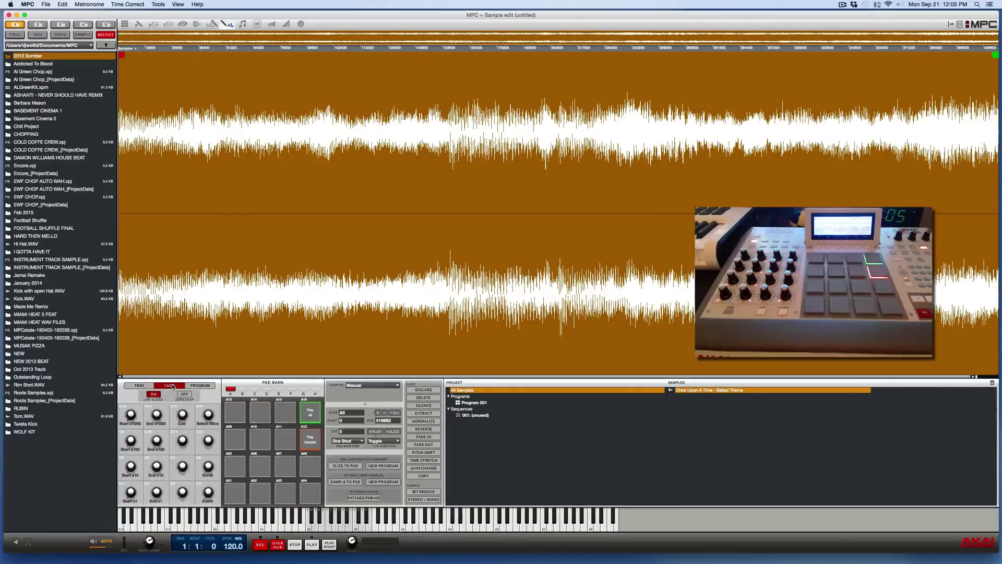
click(397, 386)
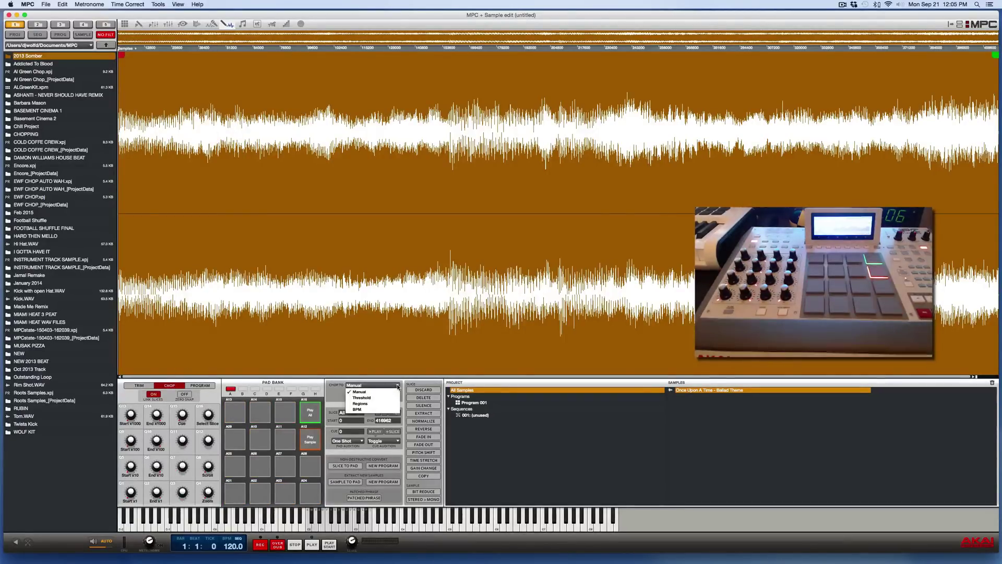
click(370, 403)
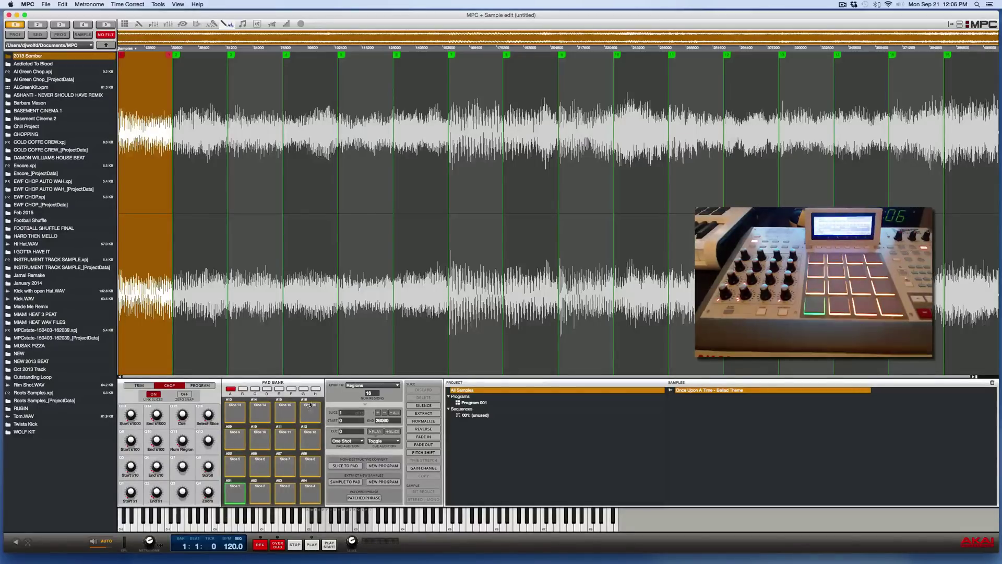
Lower Num Regions to 8, mapping Slice 1–8 onto pads A01–A08.
drag(378, 392, 377, 411)
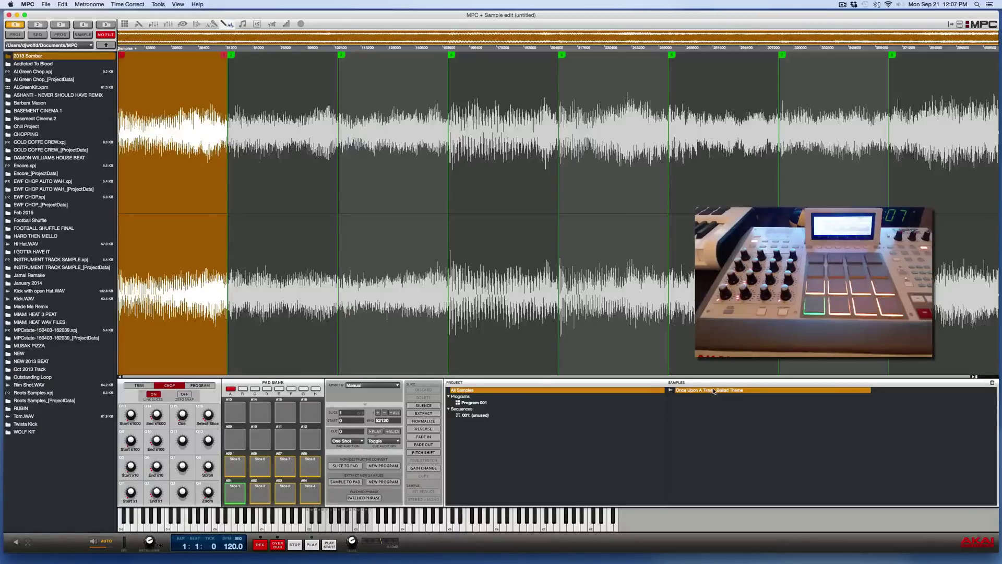
Bring up the New Program conversion options and enable Create Events over 2 bars.
click(384, 465)
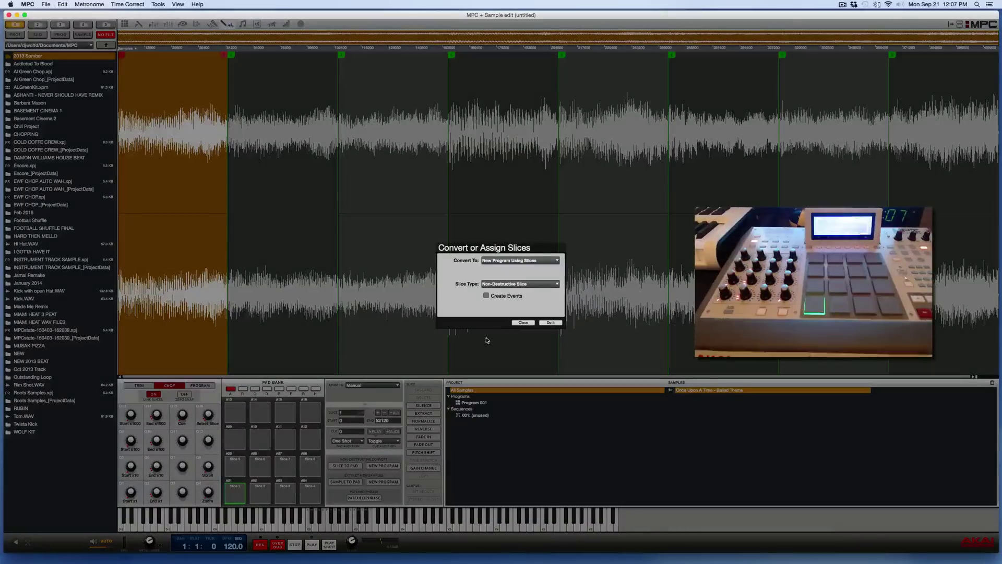
click(486, 295)
Close the conversion options, review the Assign Slice to Pad settings, then close them.
click(550, 322)
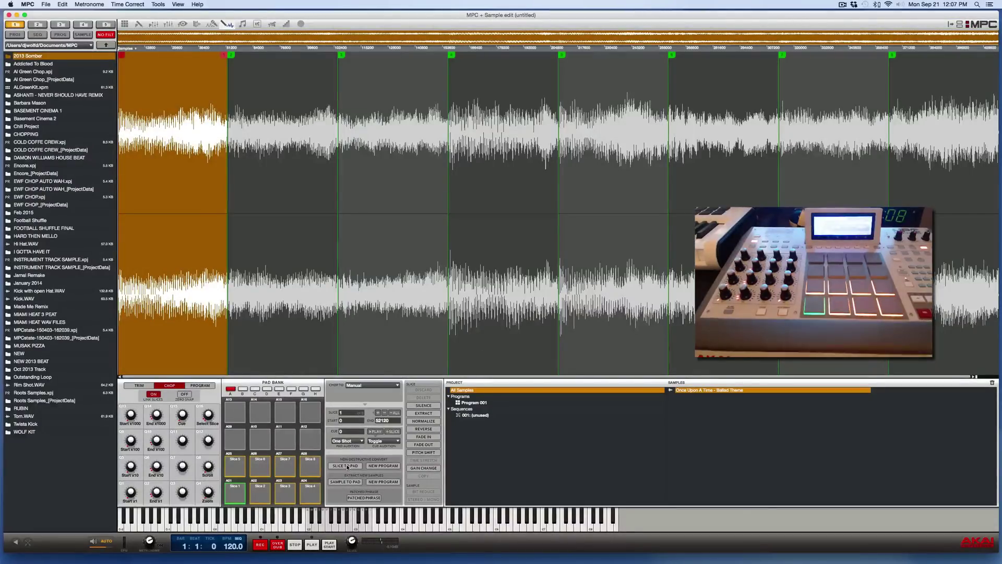
click(347, 466)
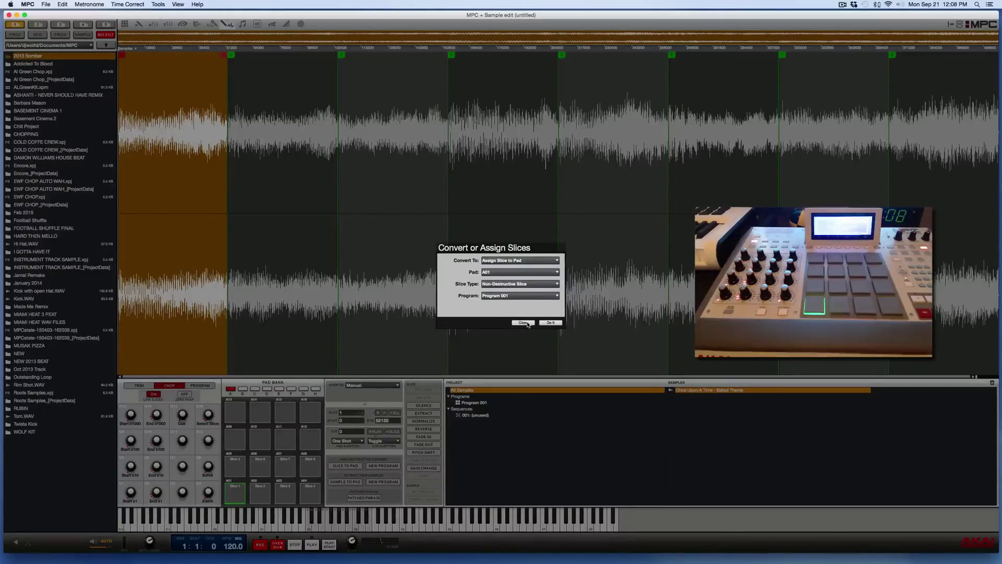
click(522, 323)
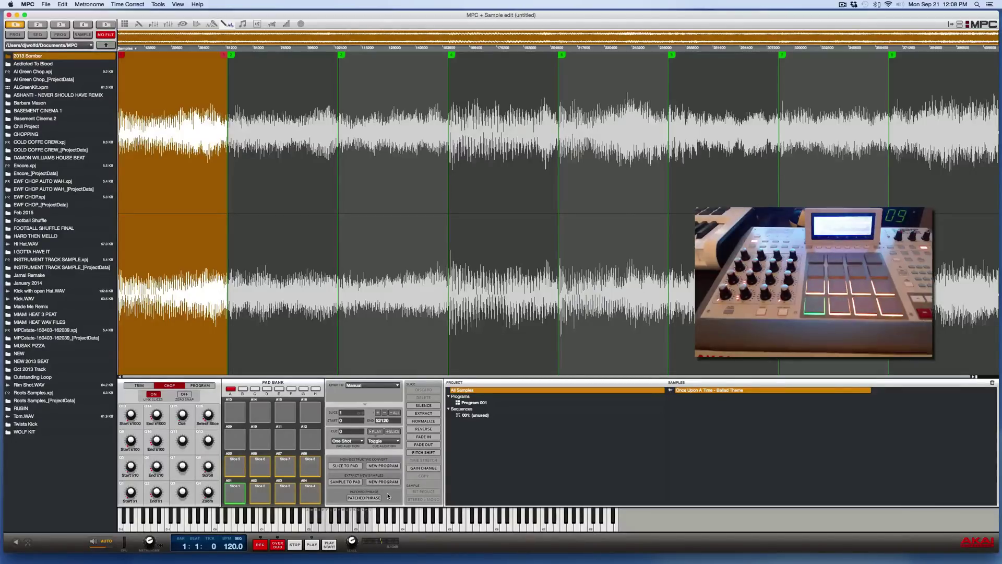
click(345, 481)
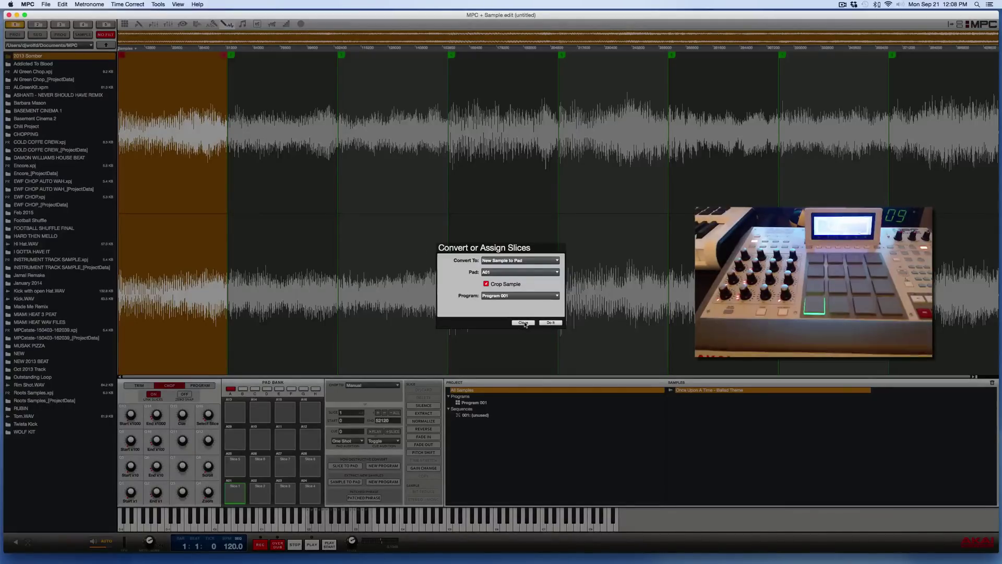
click(549, 323)
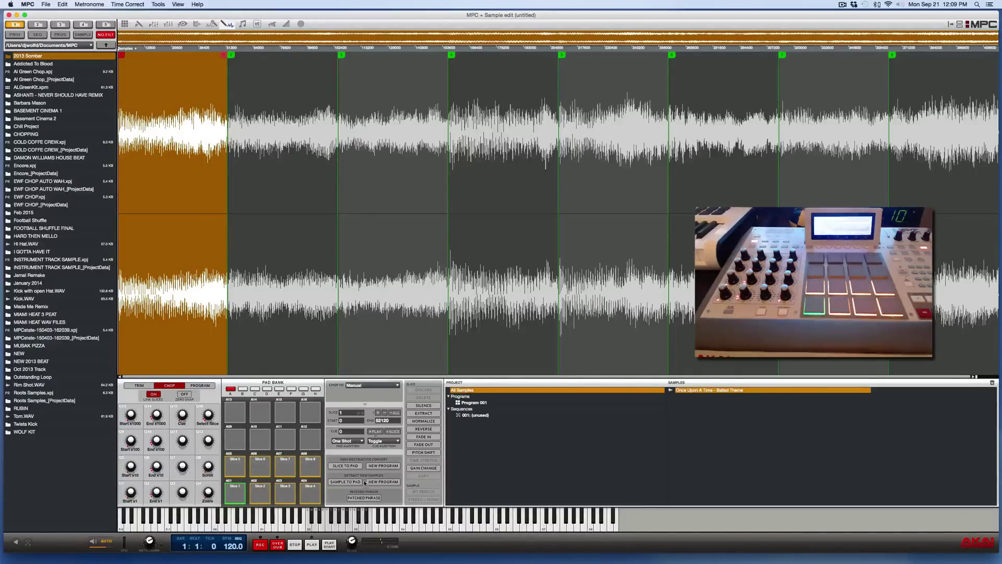
With Create Events unticked, convert the eight slices into a new program of samples Sl-1 to Sl-8.
click(386, 482)
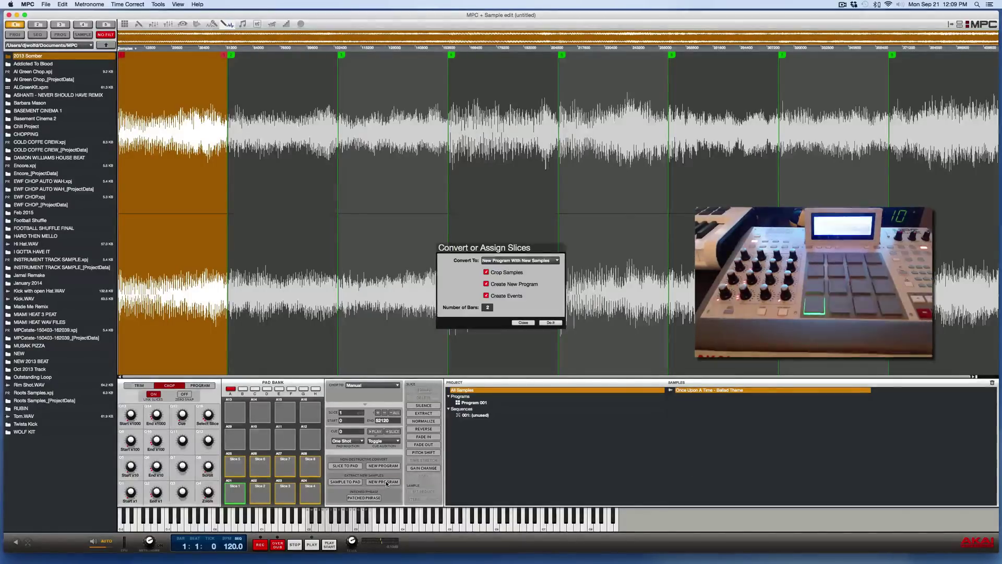
click(486, 296)
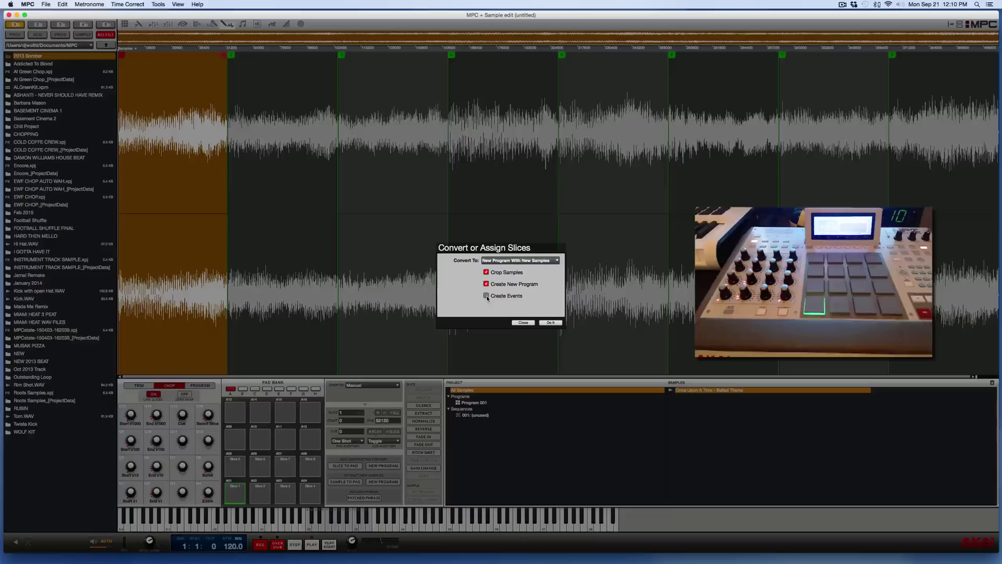
click(523, 322)
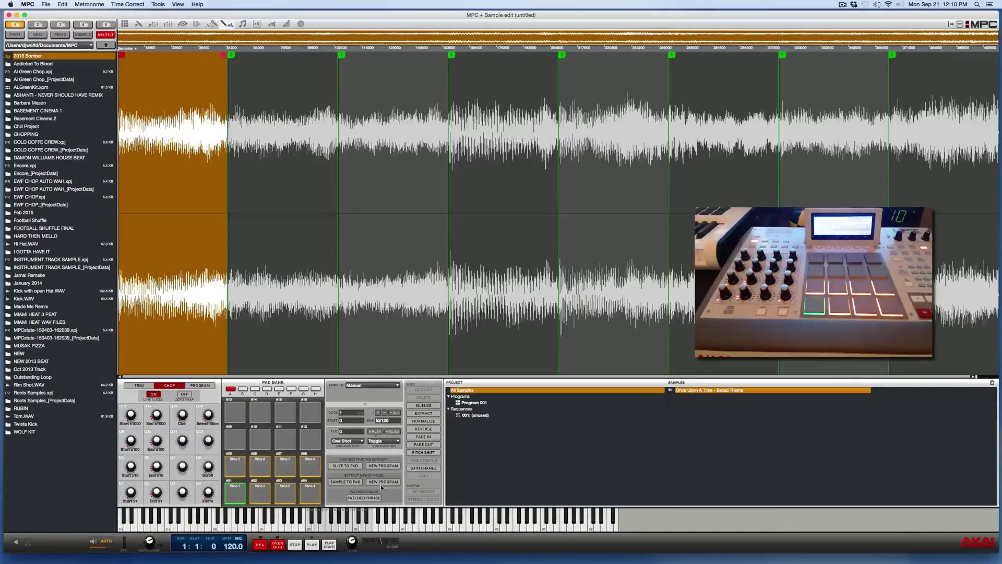
click(383, 482)
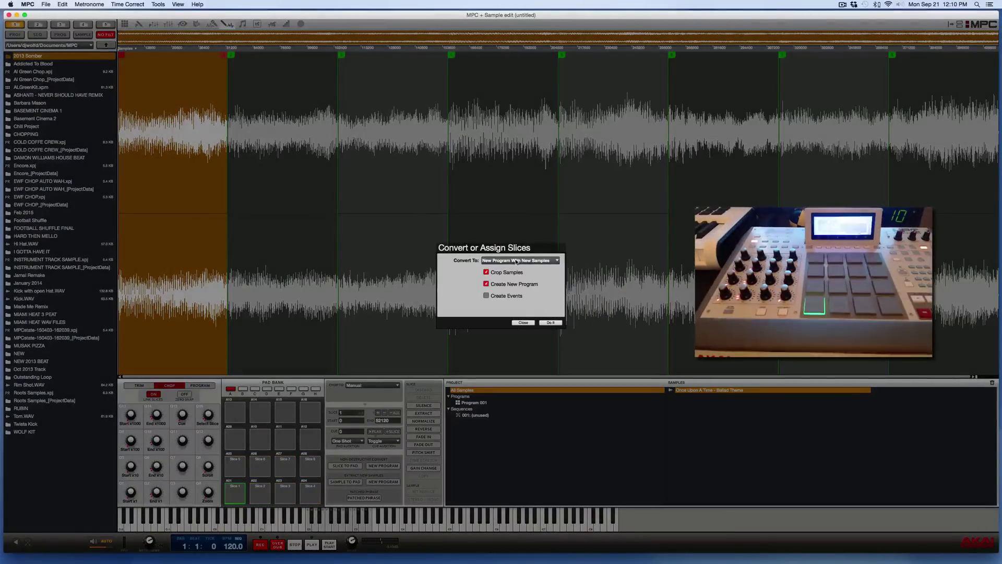
click(550, 322)
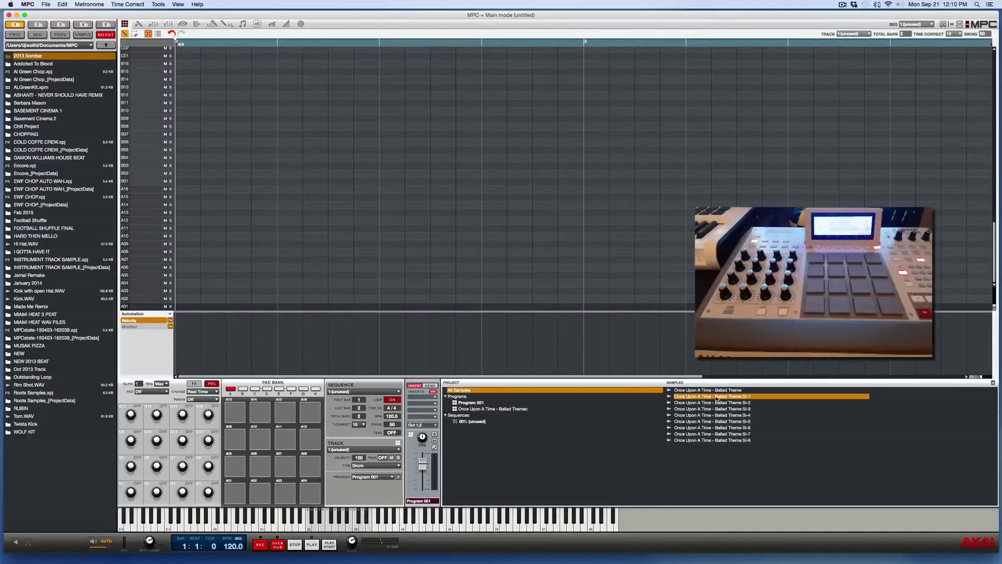
Place Ballad Theme slices Sl-1 through Sl-8 onto pads A01 through A08 in order.
drag(717, 399, 233, 493)
drag(710, 403, 255, 493)
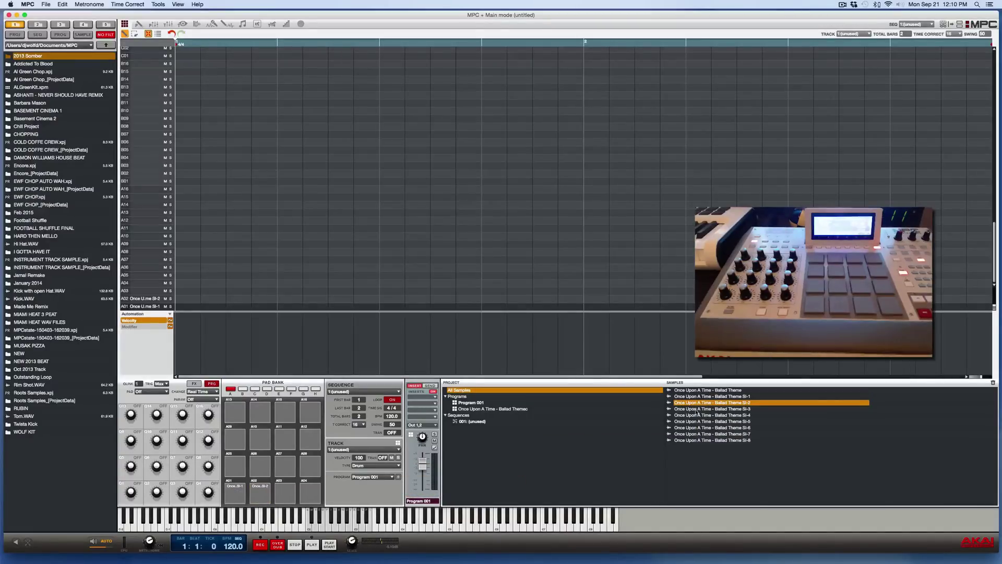
drag(704, 408, 285, 491)
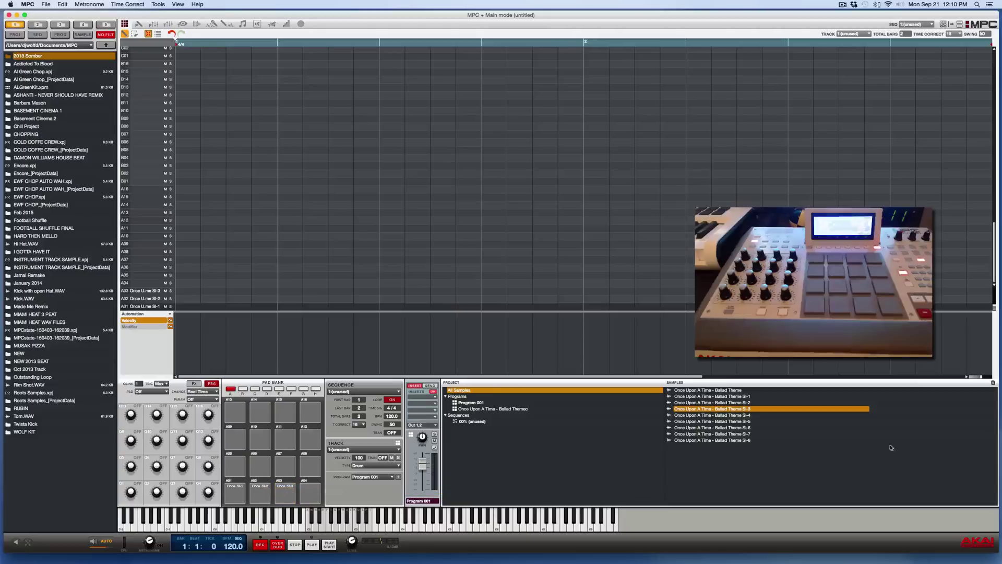
drag(677, 416, 310, 490)
drag(677, 421, 233, 463)
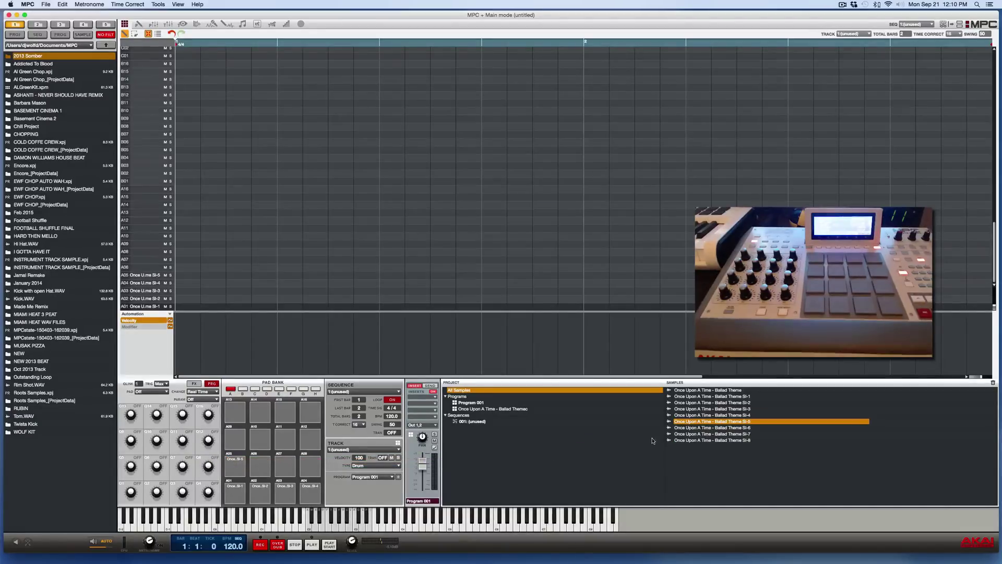
drag(691, 428, 260, 463)
drag(683, 434, 284, 466)
drag(707, 440, 317, 468)
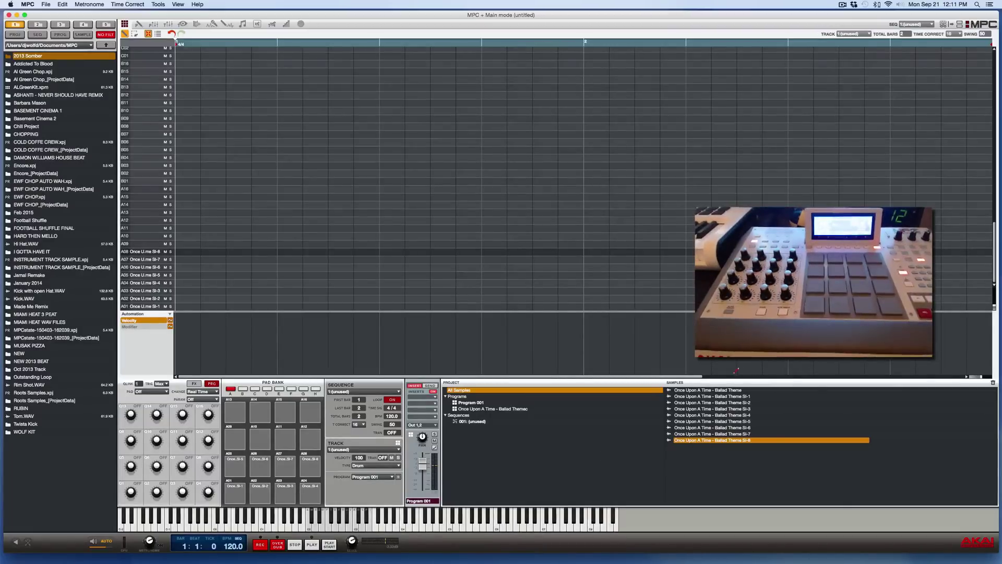
Select the original Ballad Theme sample and switch Chop To from Manual to Regions for 8 slices.
click(728, 391)
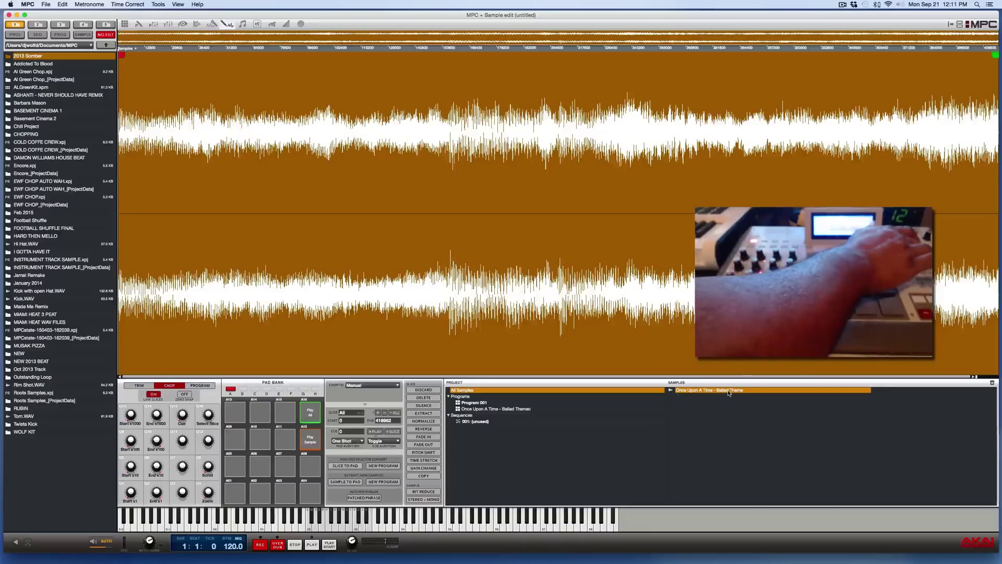
click(398, 386)
click(394, 404)
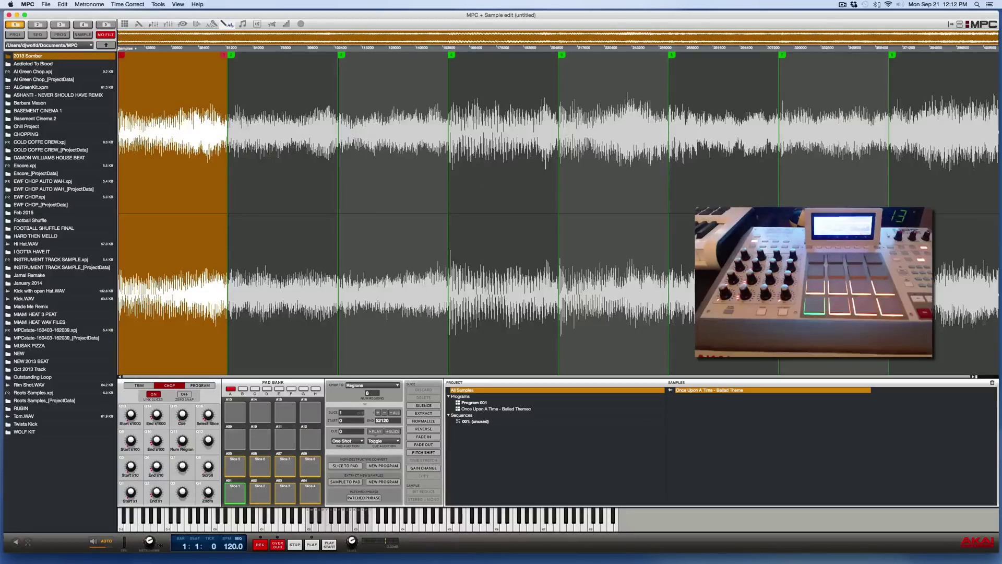
Open the New Program conversion options and enable Create Events with Number of Bars 2.
click(385, 482)
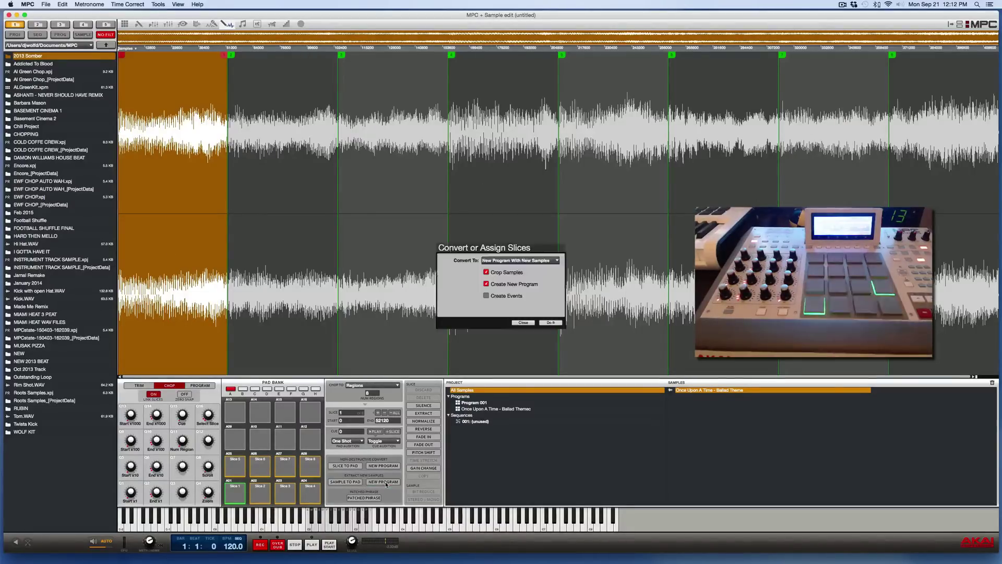
click(486, 296)
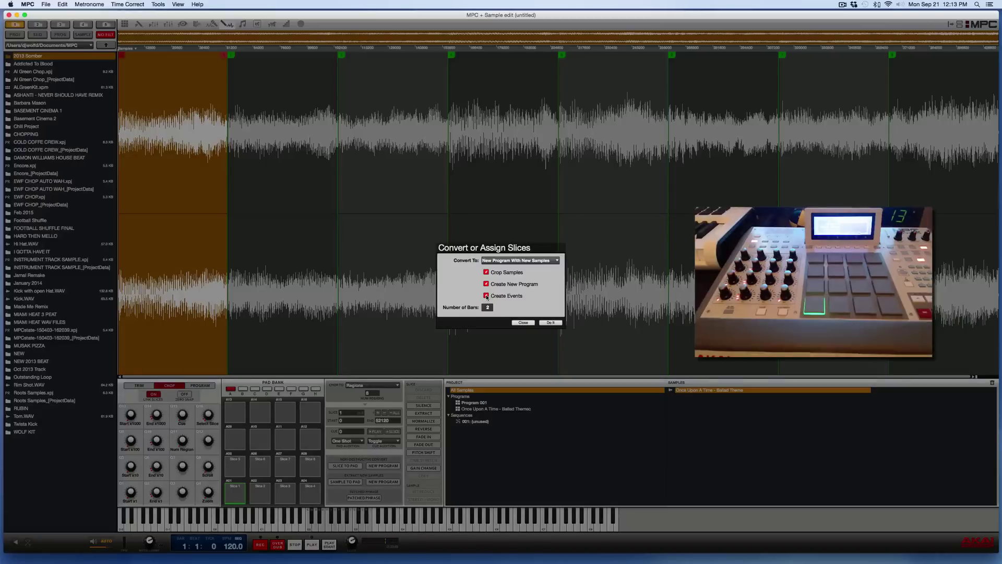
Confirm the conversion, creating samples on pads A01–A08 and eight stepped events in Sequence 01.
click(551, 322)
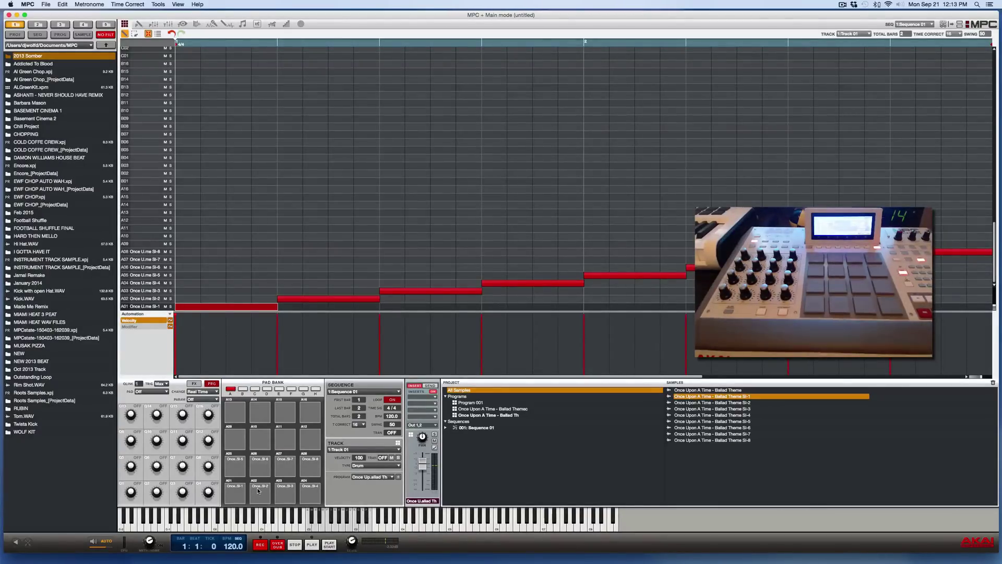
Play Sequence 01 from the start so its eight slice events trigger in order.
click(330, 544)
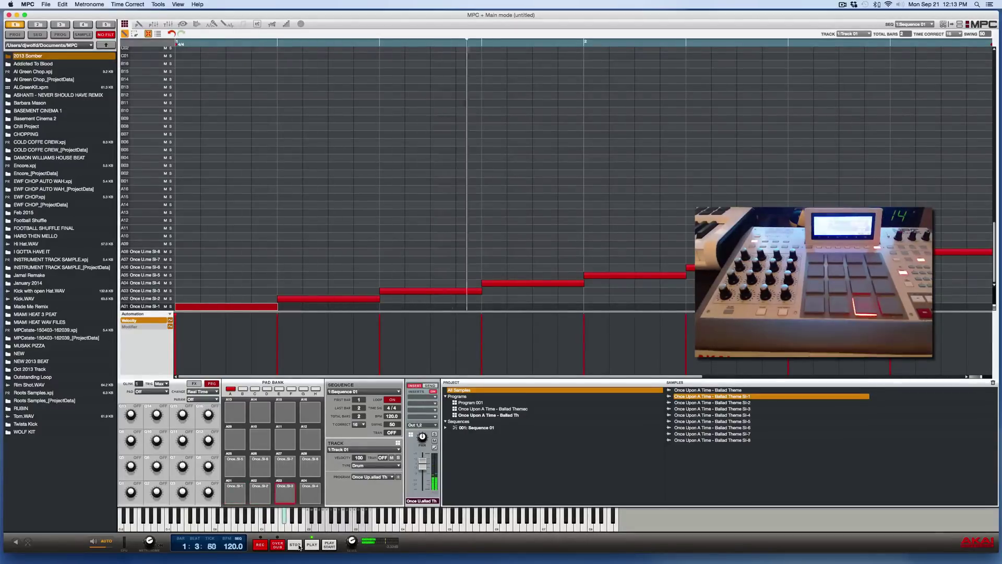